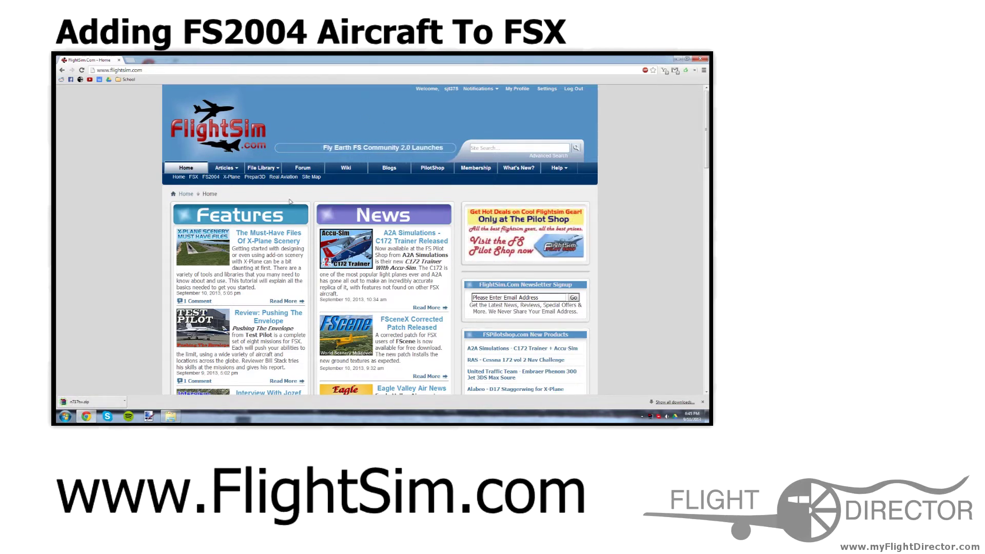
# Go to the File Library's Search Files page on FlightSim.com.
pyautogui.click(272, 169)
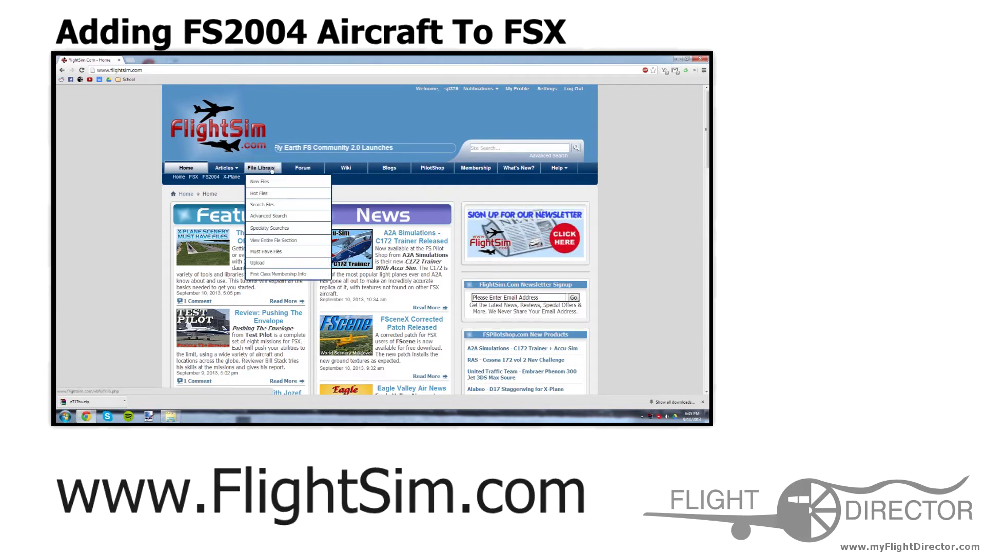
pyautogui.click(272, 206)
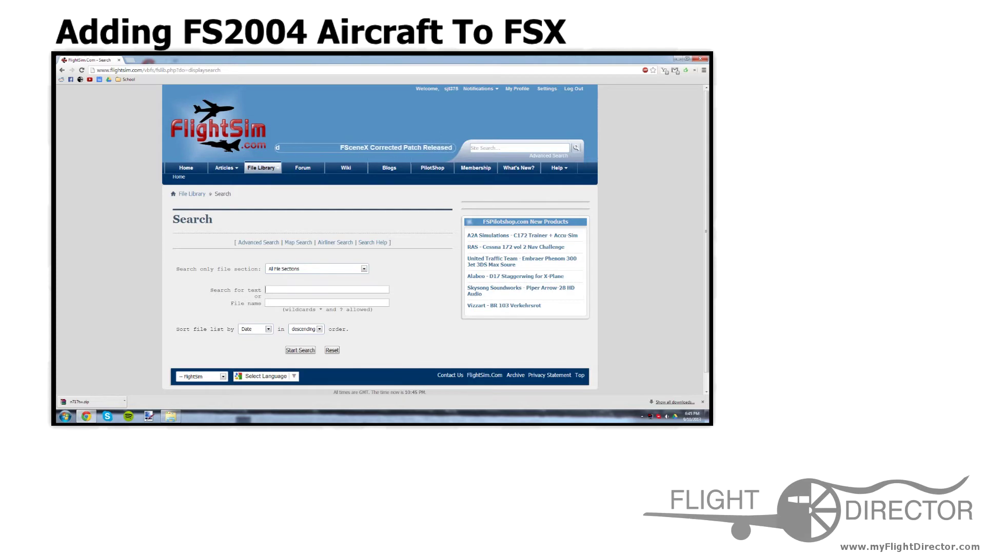
# Enter 'project airbus' as the search text, then replace it with 'project opensky'.
pyautogui.write('project airbus')
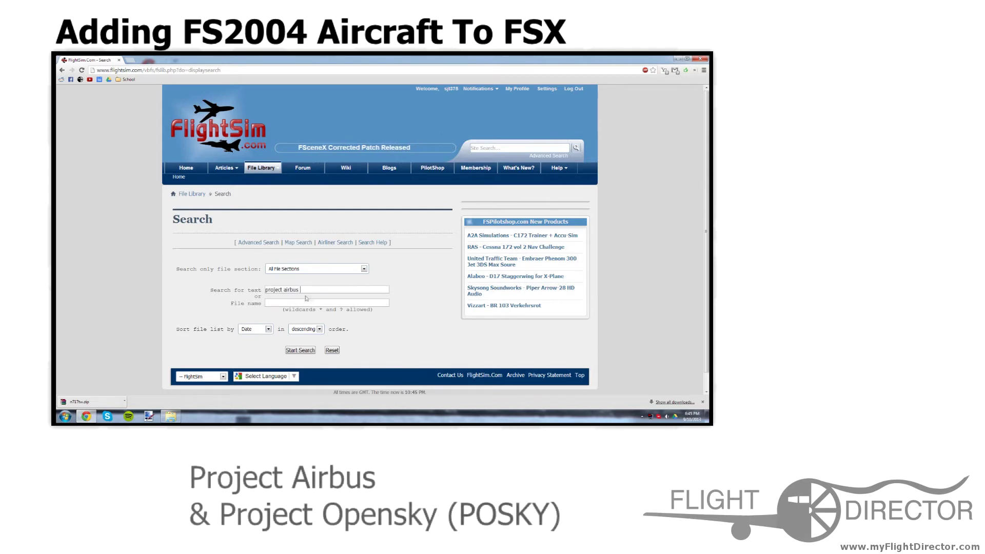
pyautogui.hotkey('ctrl', 'a')
pyautogui.click(378, 289)
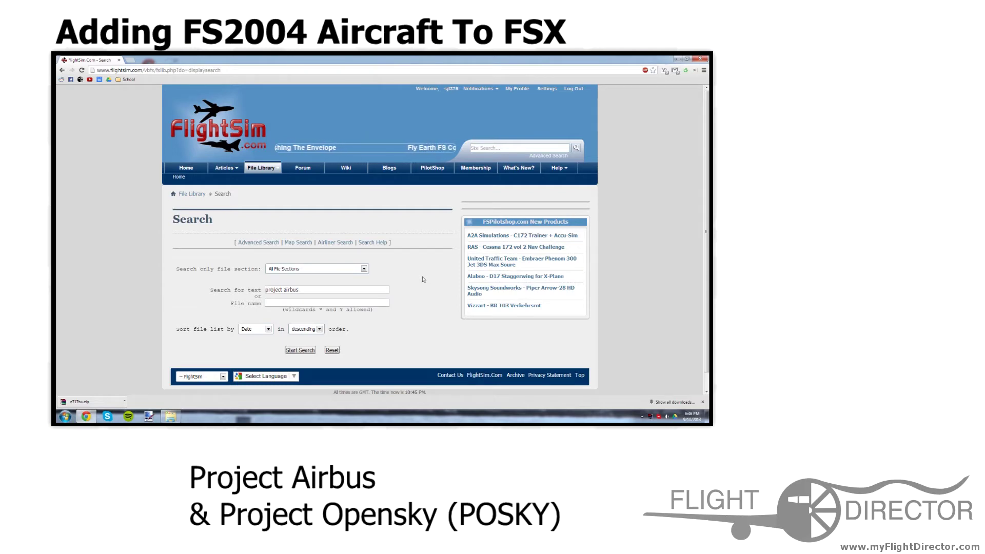
pyautogui.moveTo(298, 290); pyautogui.dragTo(265, 290)
pyautogui.press('BackSpace')
pyautogui.write('project opensky')
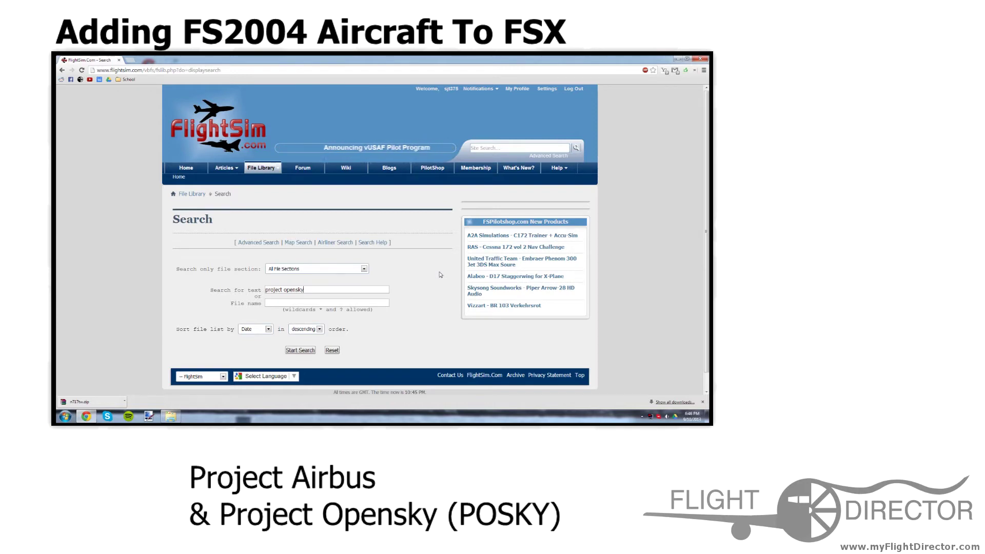
# Change the search text to 'project opensky delta'.
pyautogui.hotkey('ctrl', 'a')
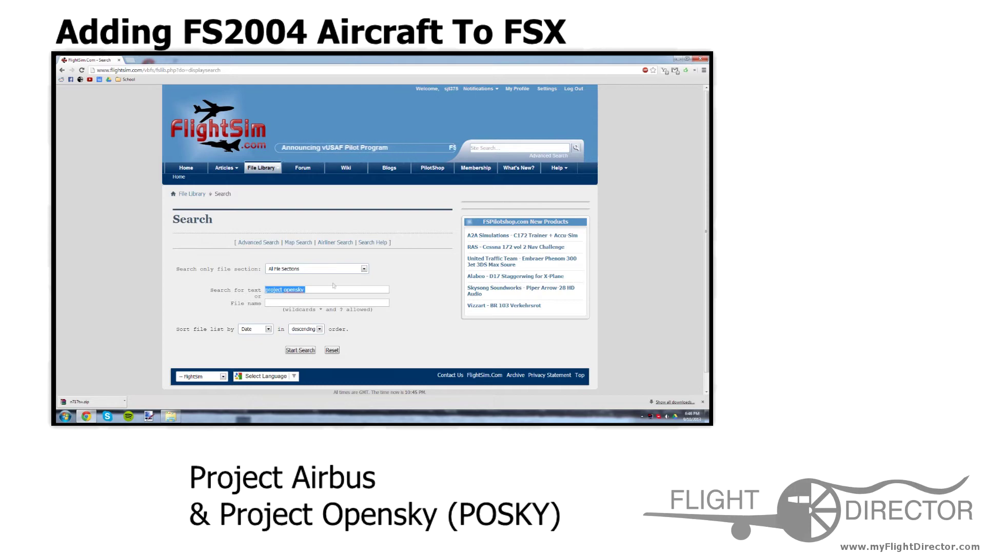
pyautogui.write('posky')
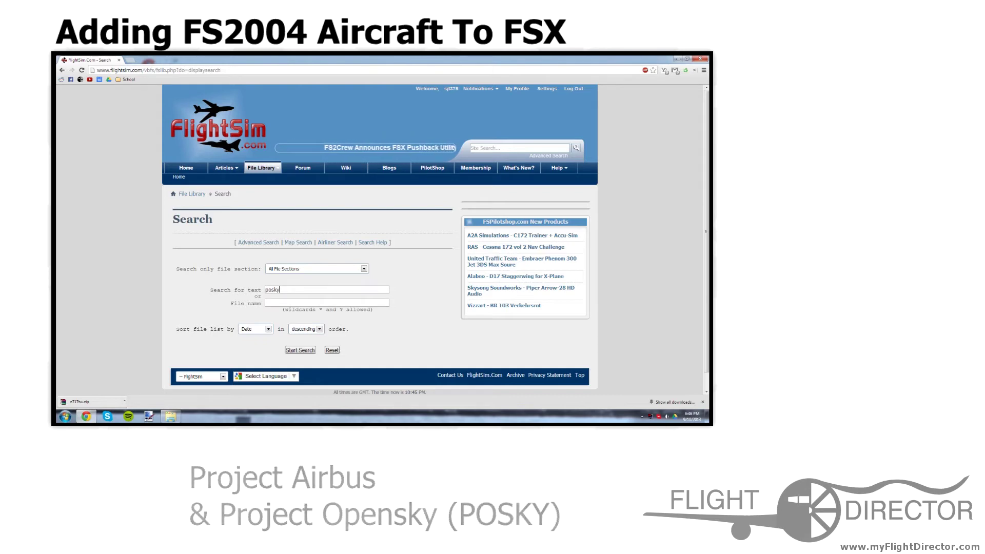
pyautogui.press('BackSpace')
pyautogui.press('BackSpace')
pyautogui.press('BackSpace')
pyautogui.press('BackSpace')
pyautogui.press('BackSpace')
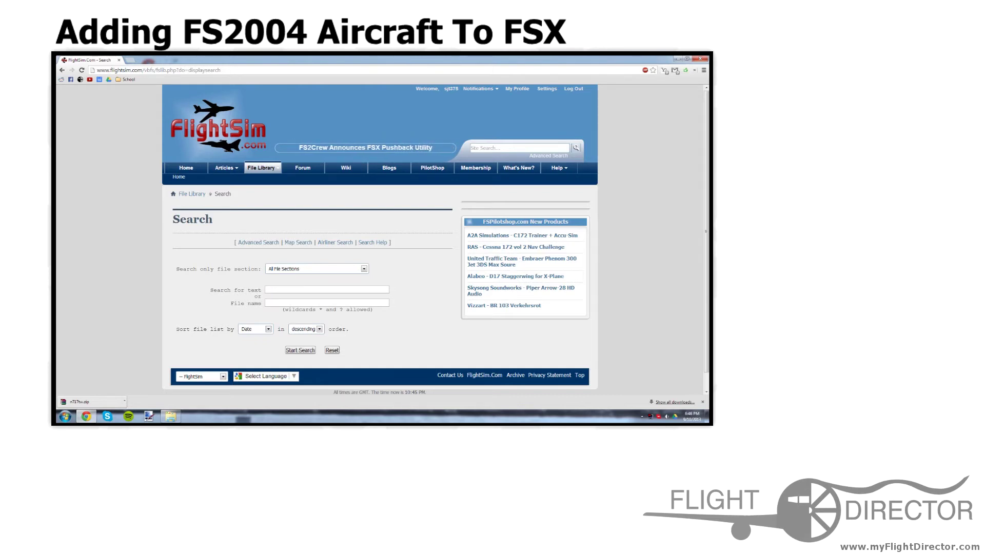
pyautogui.write('project opesnk')
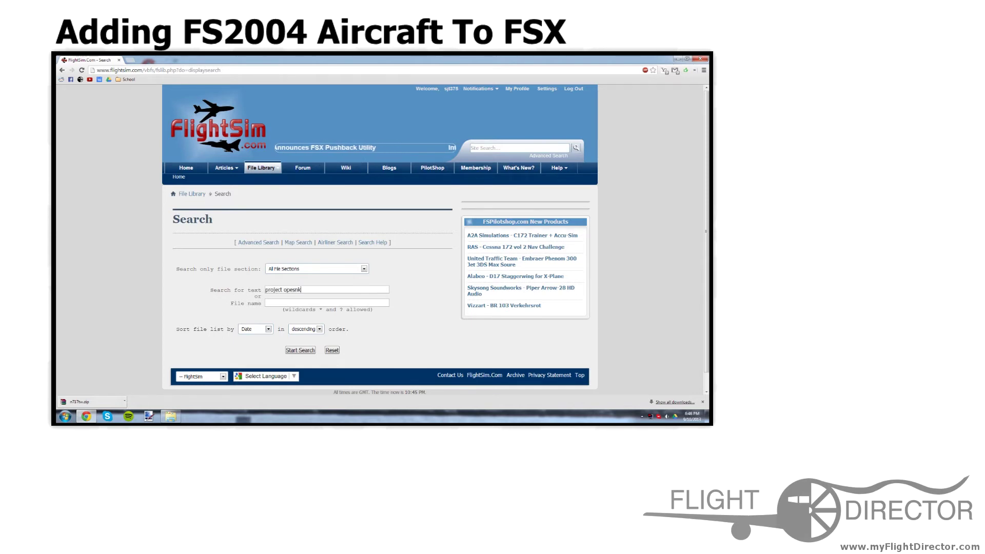
pyautogui.press('BackSpace')
pyautogui.press('BackSpace')
pyautogui.press('BackSpace')
pyautogui.press('BackSpace')
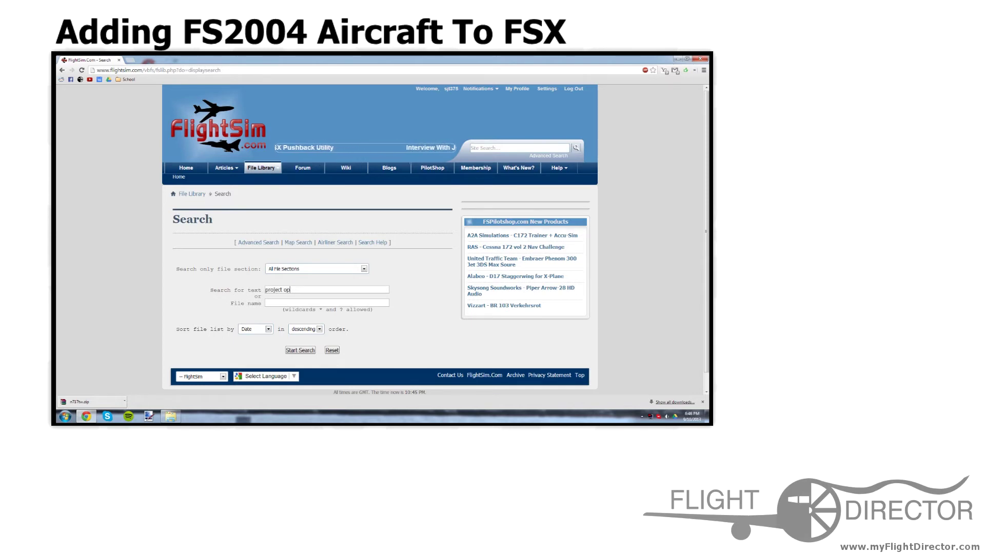
pyautogui.write('nsky delta')
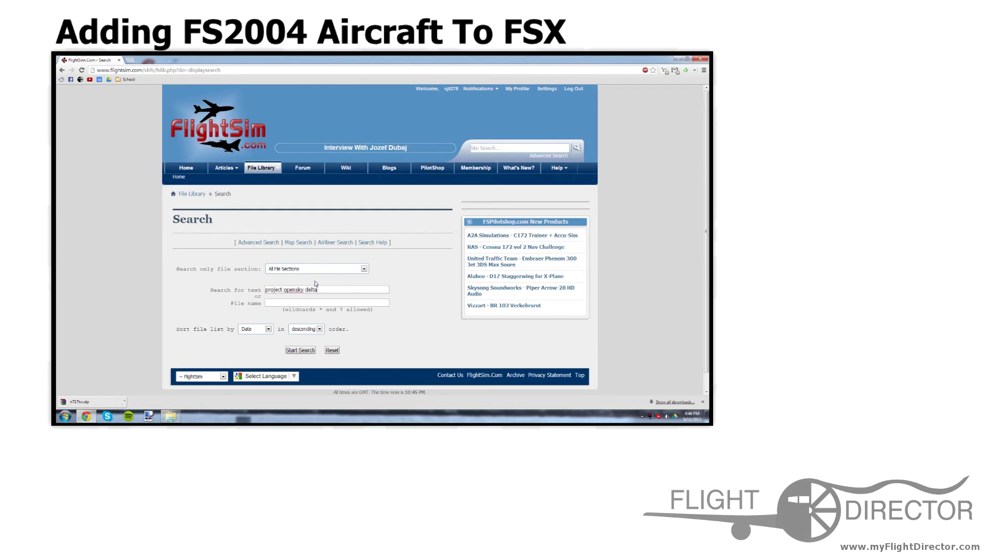
# Limit the search to FS2004 - All Files, sort by Downloads, and run it.
pyautogui.click(318, 272)
pyautogui.scroll(-10, 315, 323)
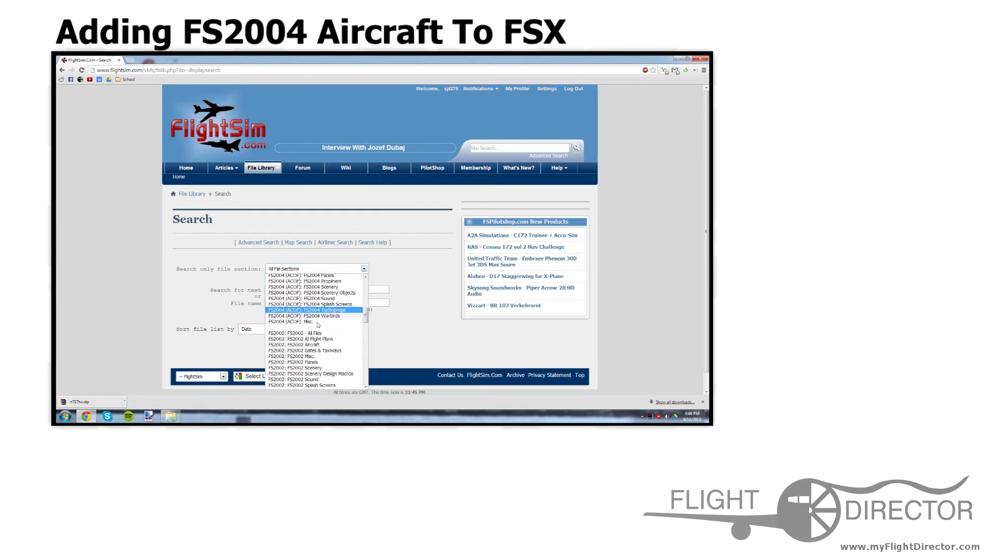
pyautogui.scroll(3, 319, 336)
pyautogui.click(320, 318)
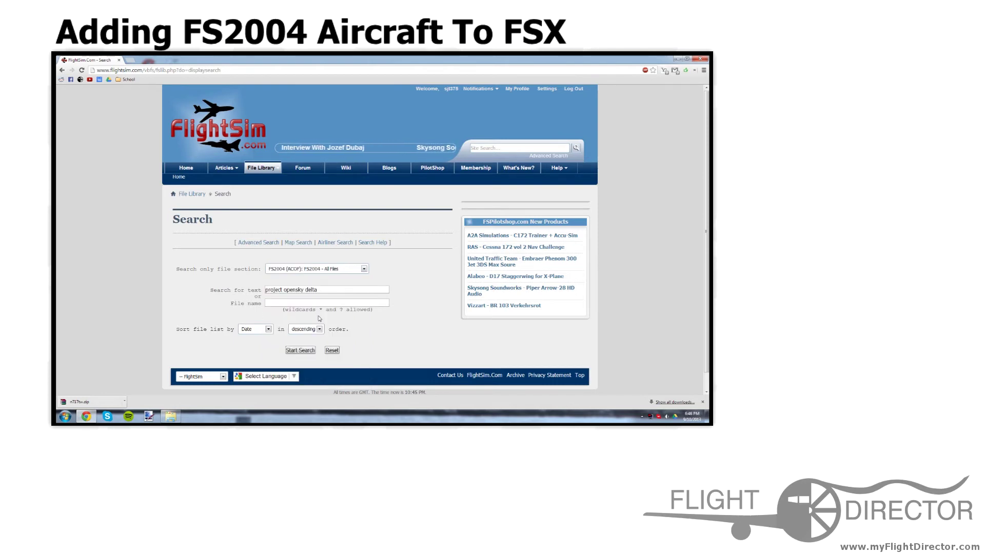
pyautogui.click(254, 329)
pyautogui.click(256, 347)
pyautogui.click(300, 349)
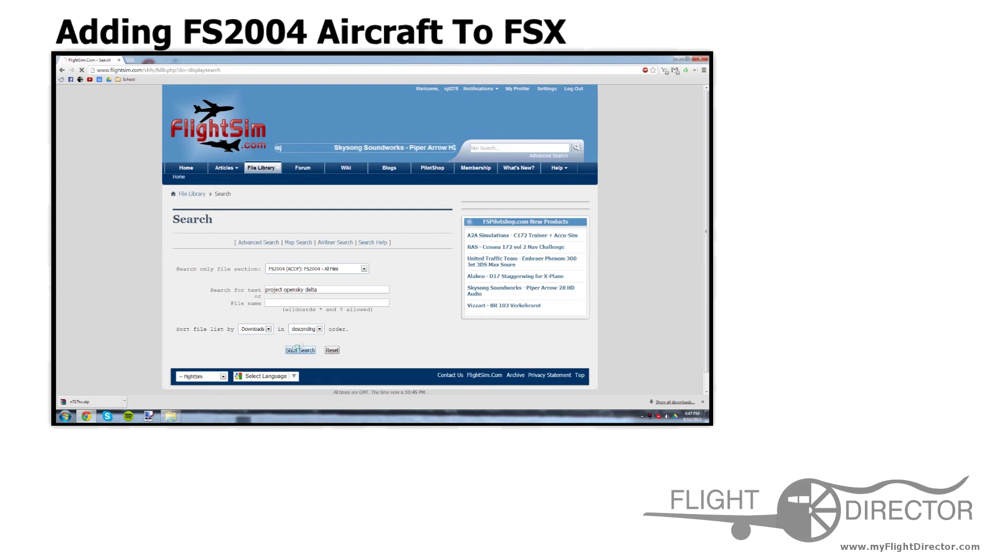
# Review the three results and highlight the 757-200 description's Project Opensky model credit.
pyautogui.scroll(-2, 315, 251)
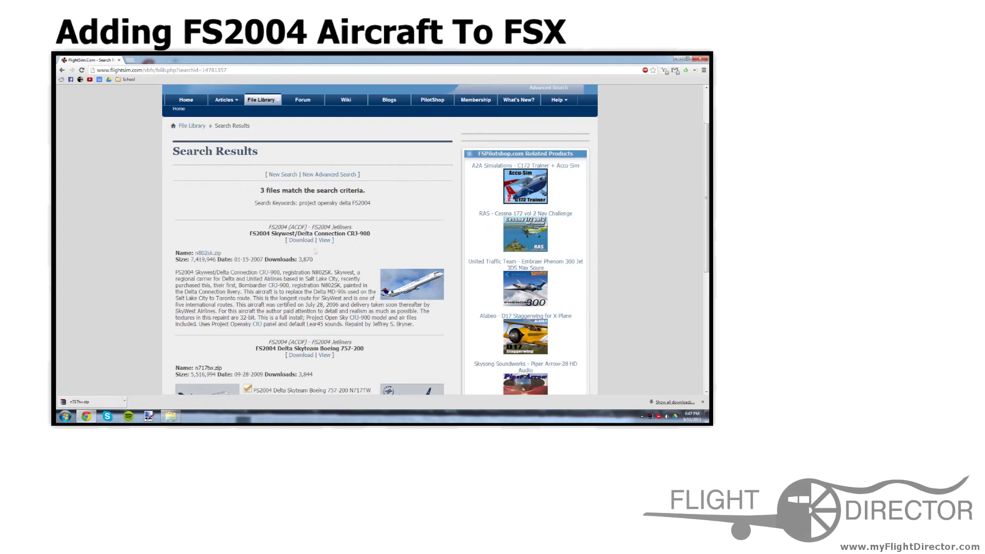
pyautogui.scroll(-2, 373, 254)
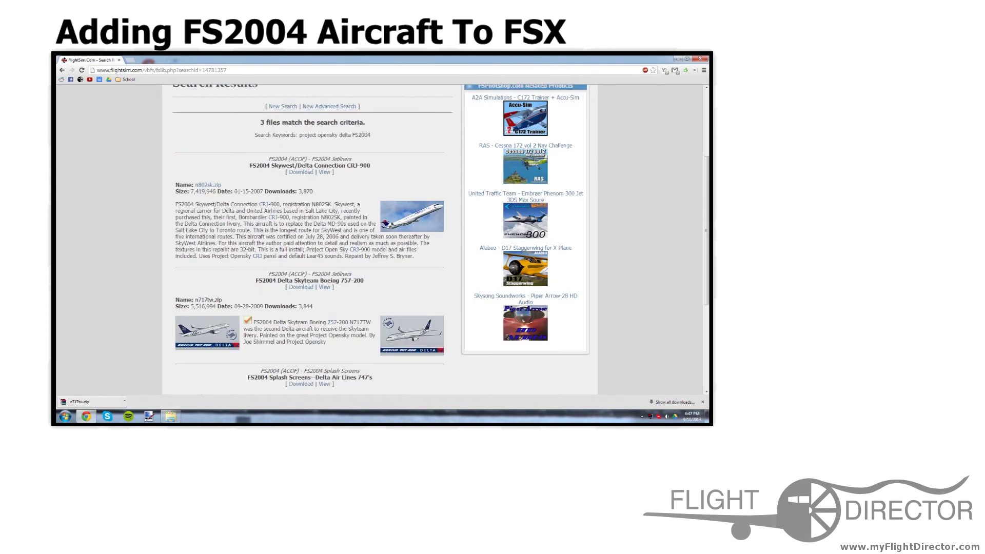
pyautogui.scroll(-1, 372, 254)
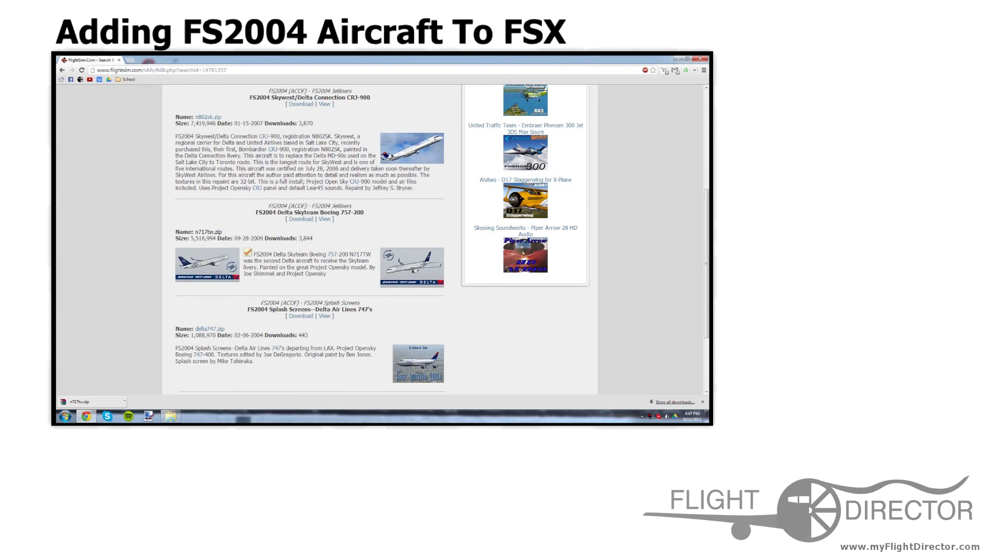
pyautogui.scroll(-3, 359, 287)
pyautogui.scroll(4, 349, 264)
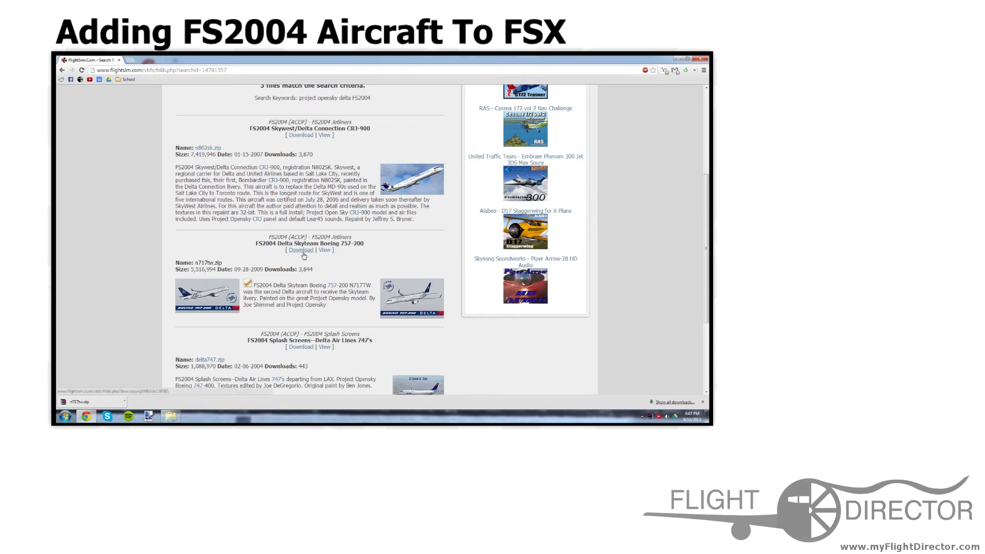
pyautogui.tripleClick(283, 298)
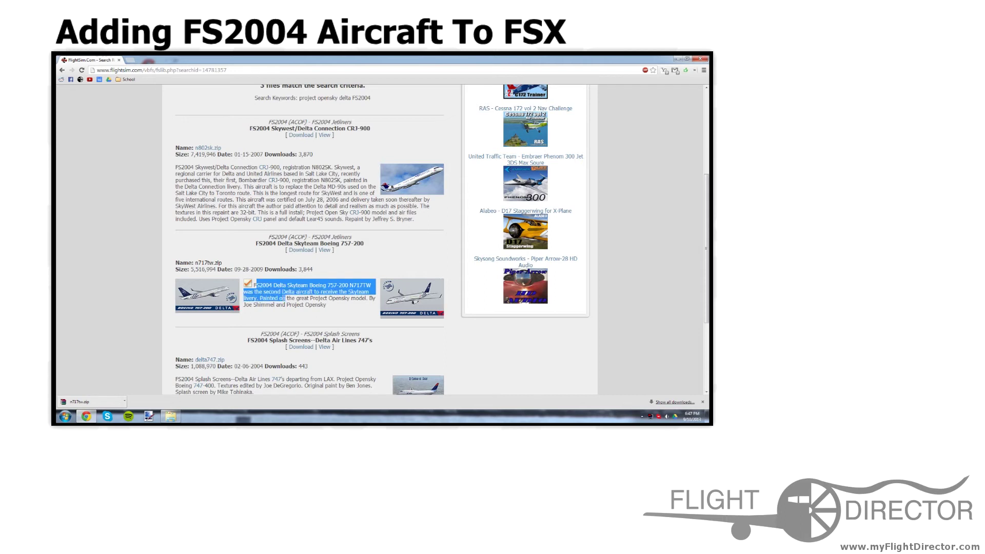
pyautogui.moveTo(260, 298); pyautogui.dragTo(368, 298)
pyautogui.click(368, 298)
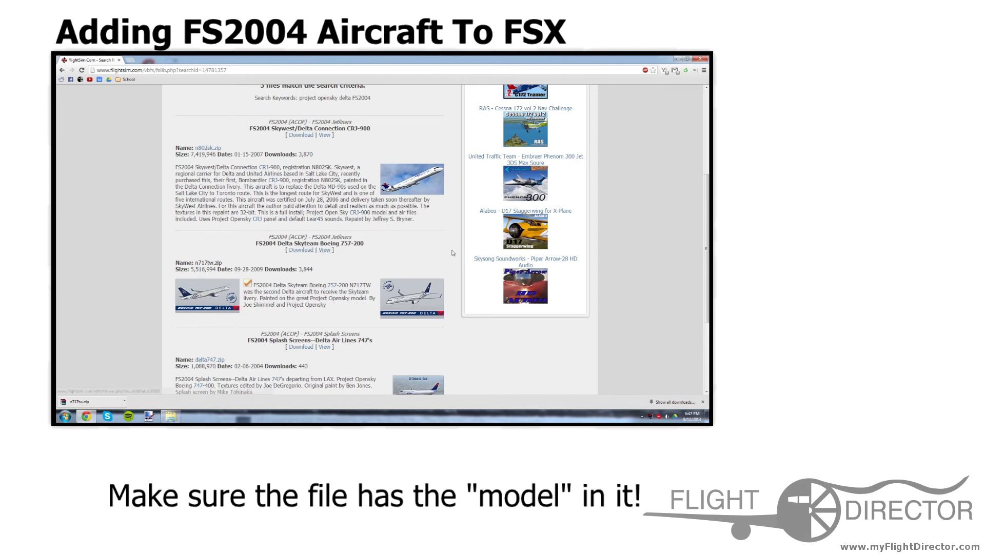
# Download n717tw.zip and open it in WinRAR, dismissing the licence reminder.
pyautogui.click(301, 250)
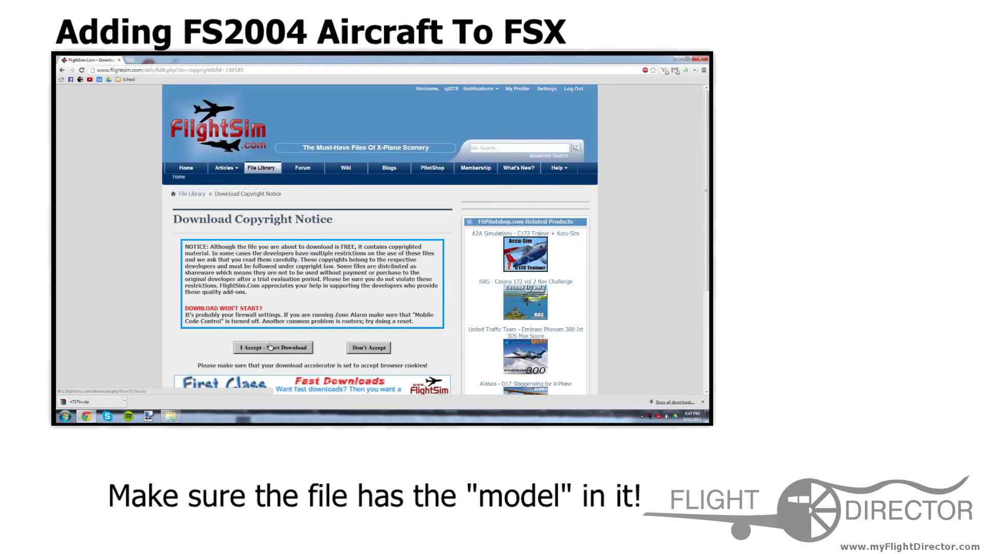
pyautogui.click(107, 401)
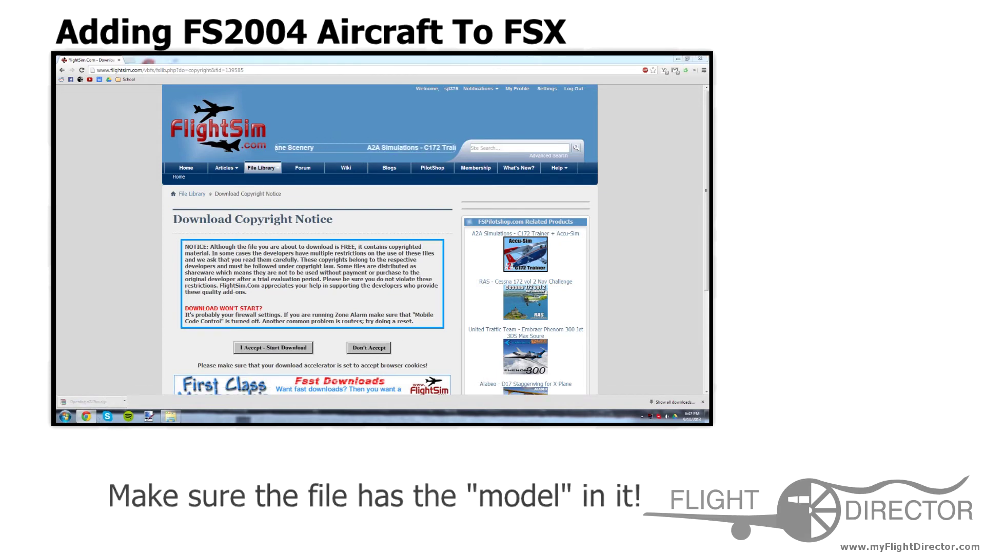
pyautogui.press('Escape')
pyautogui.press('Escape')
# Close Chrome and open the C:\FSX folder in Explorer beside WinRAR.
pyautogui.click(701, 60)
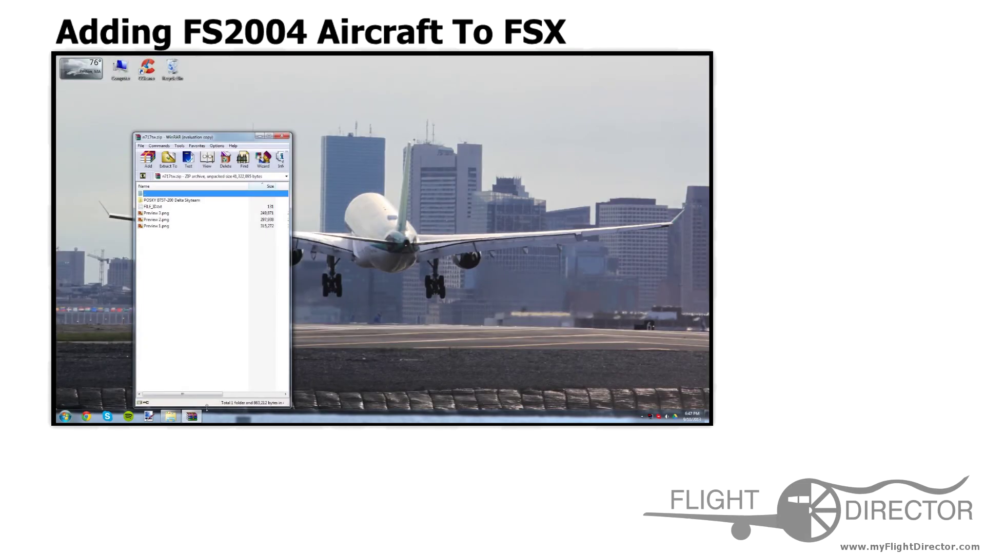
pyautogui.click(170, 416)
pyautogui.moveTo(483, 108); pyautogui.dragTo(482, 120)
# Navigate the FSX folder to SimObjects\Airplanes.
pyautogui.scroll(-12, 505, 227)
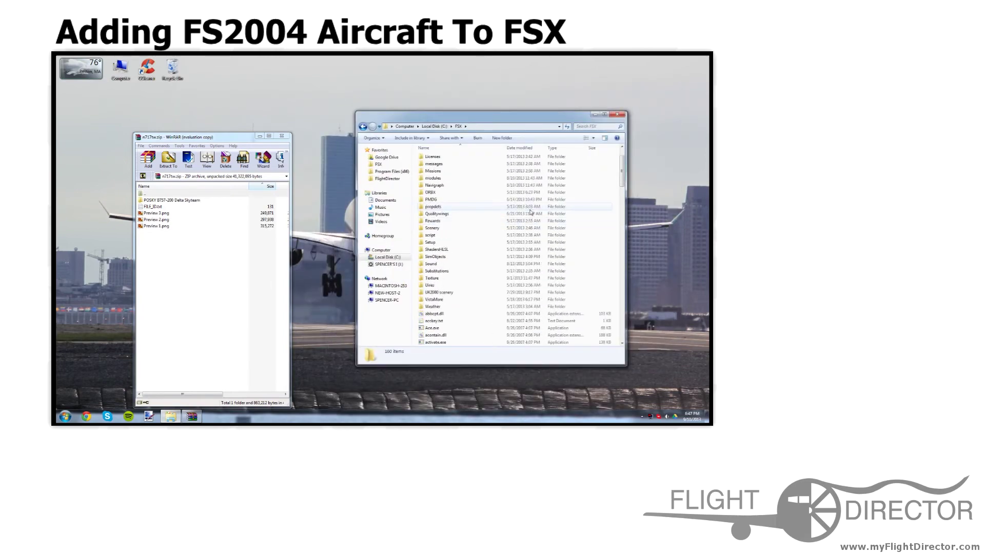
pyautogui.scroll(5, 460, 227)
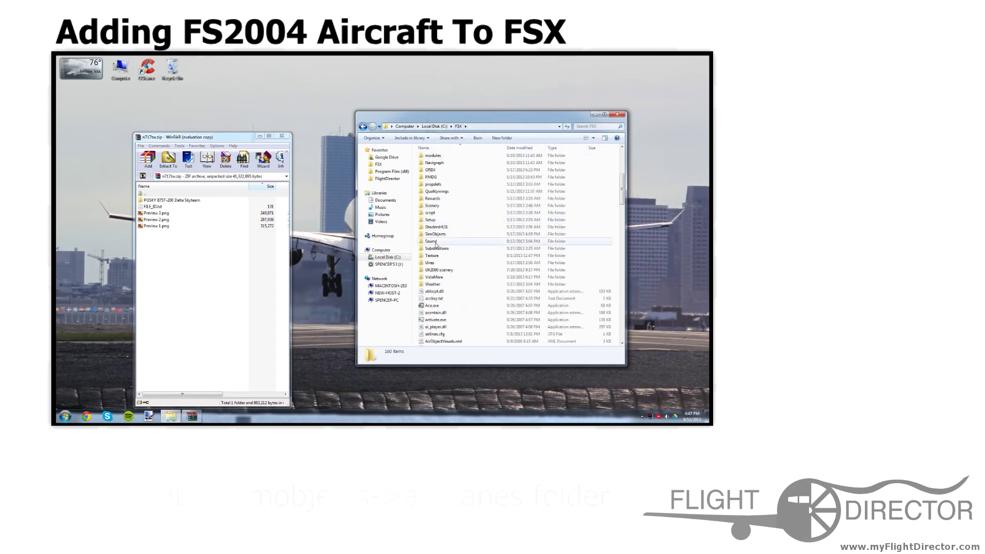
pyautogui.doubleClick(443, 235)
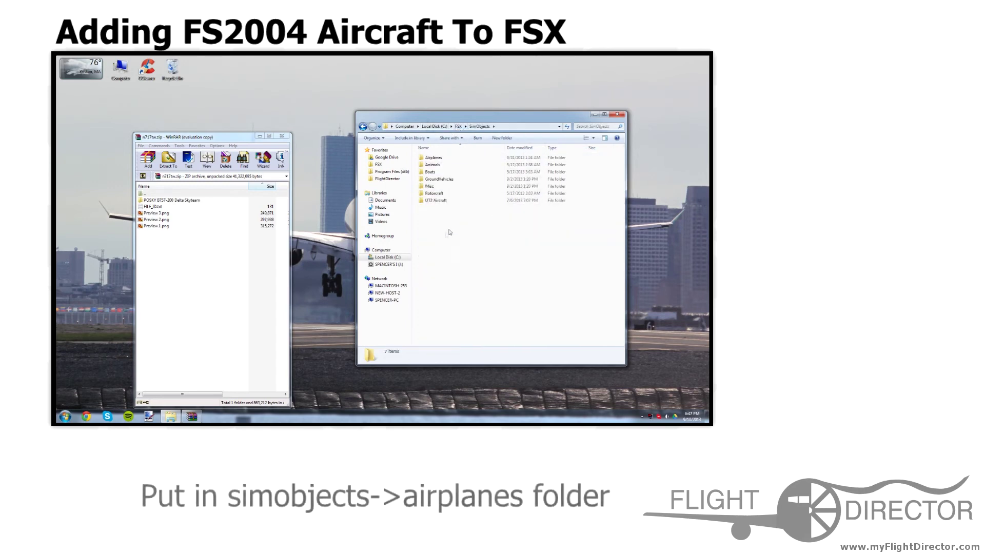
pyautogui.doubleClick(451, 159)
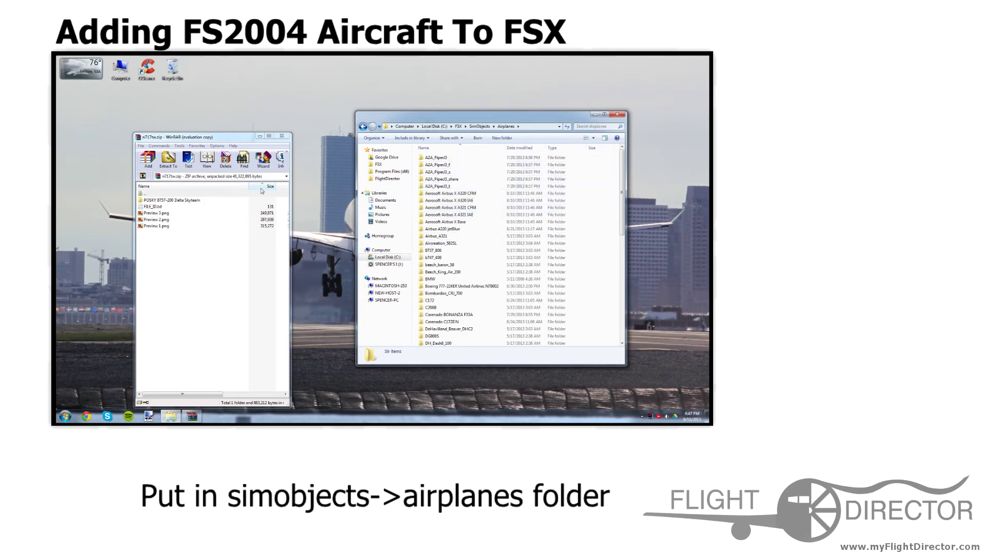
# Extract the POSKY B757-200 Delta Skyteam folder into Airplanes and open it.
pyautogui.doubleClick(190, 201)
pyautogui.doubleClick(179, 194)
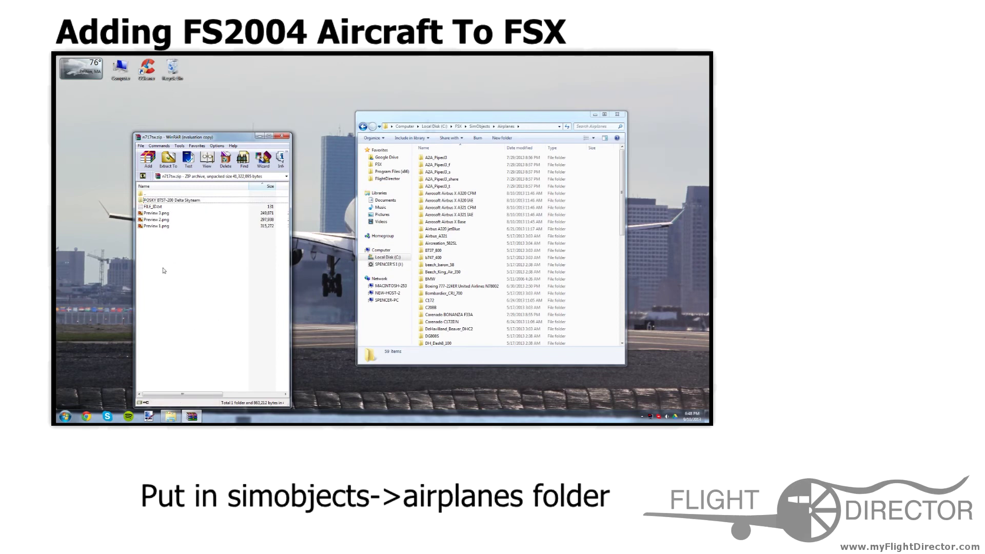
pyautogui.moveTo(160, 202); pyautogui.dragTo(414, 211)
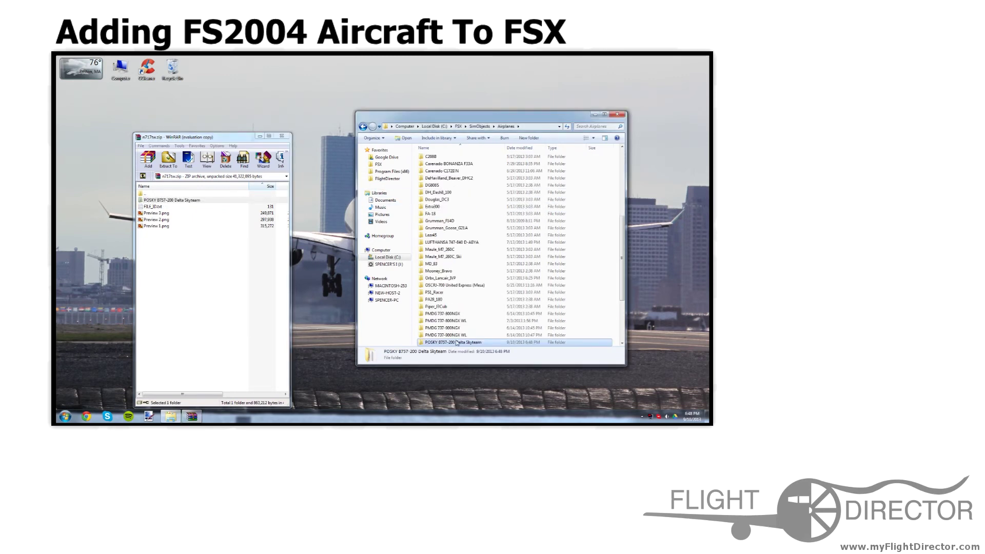
pyautogui.doubleClick(516, 343)
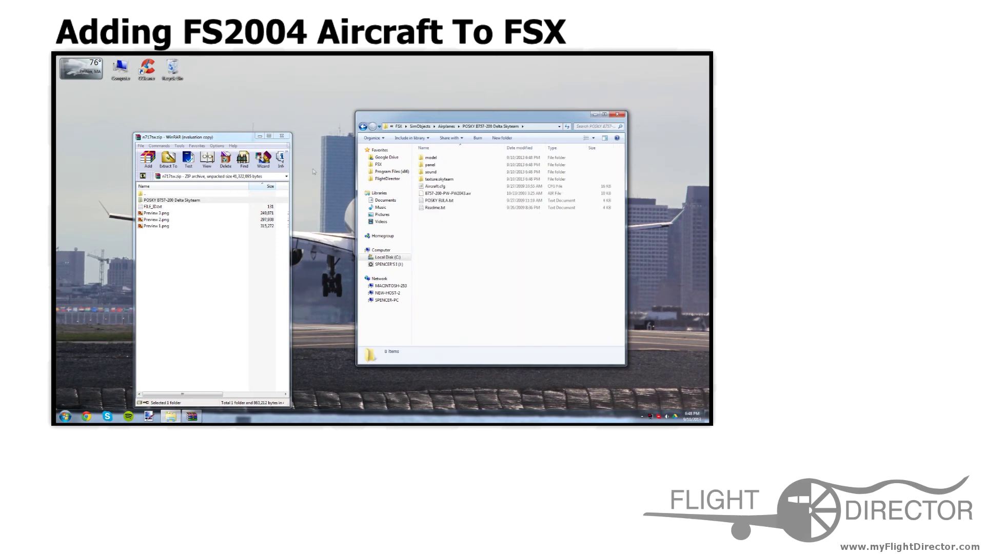
# Close WinRAR, delete the POSKY folder's panel and sound folders, and return to Airplanes.
pyautogui.click(282, 135)
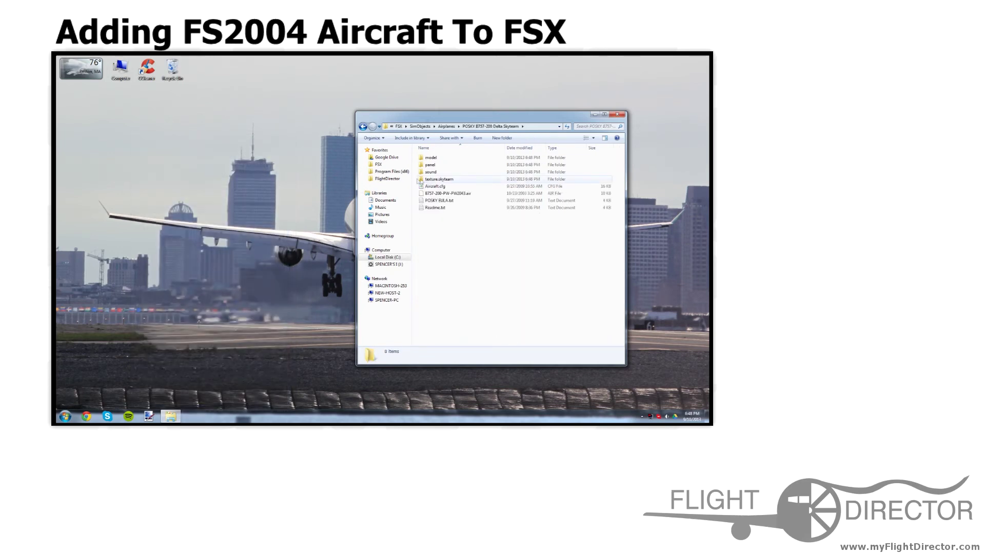
pyautogui.click(448, 170)
pyautogui.keyDown('ctrl'); pyautogui.click(445, 164); pyautogui.keyUp('ctrl')
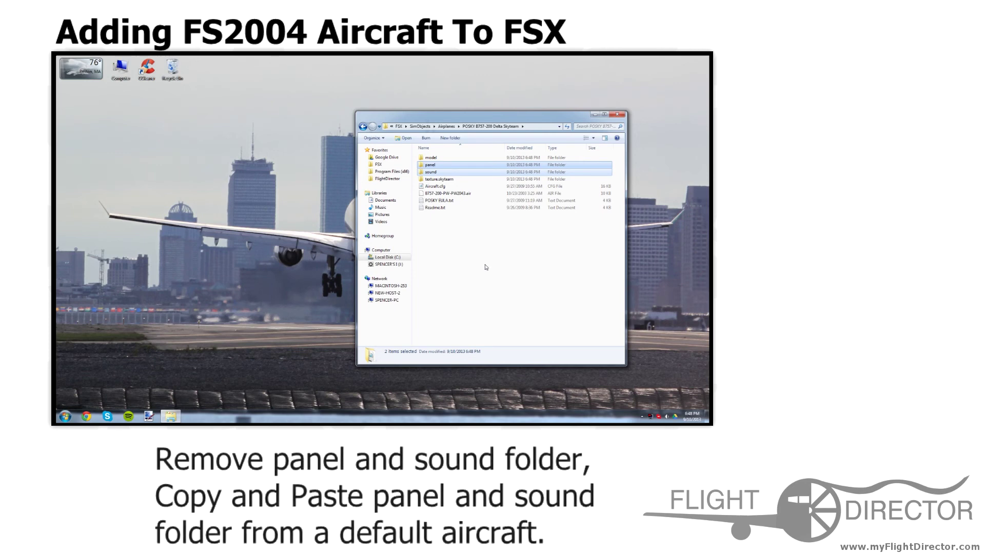
pyautogui.press('Delete')
pyautogui.click(408, 242)
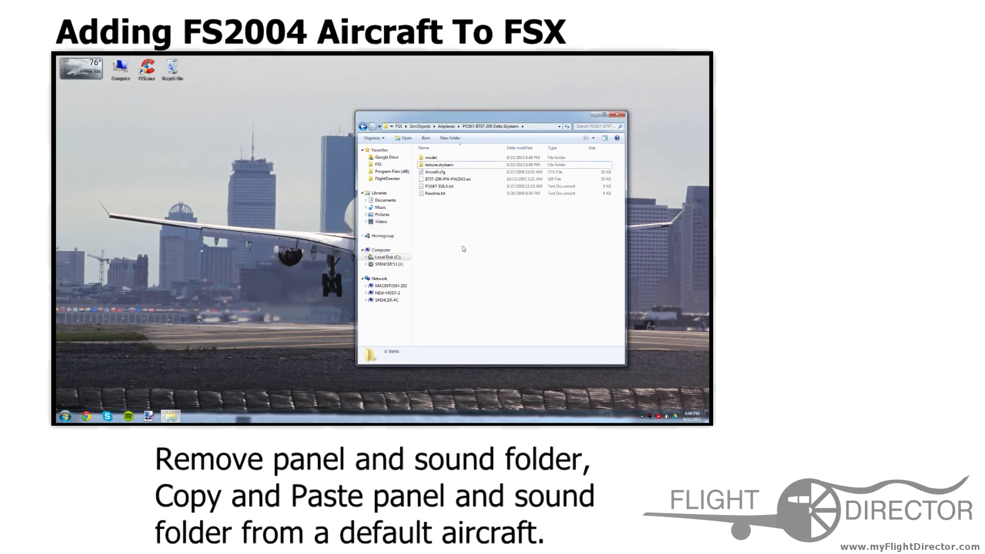
pyautogui.click(447, 126)
pyautogui.scroll(5, 497, 294)
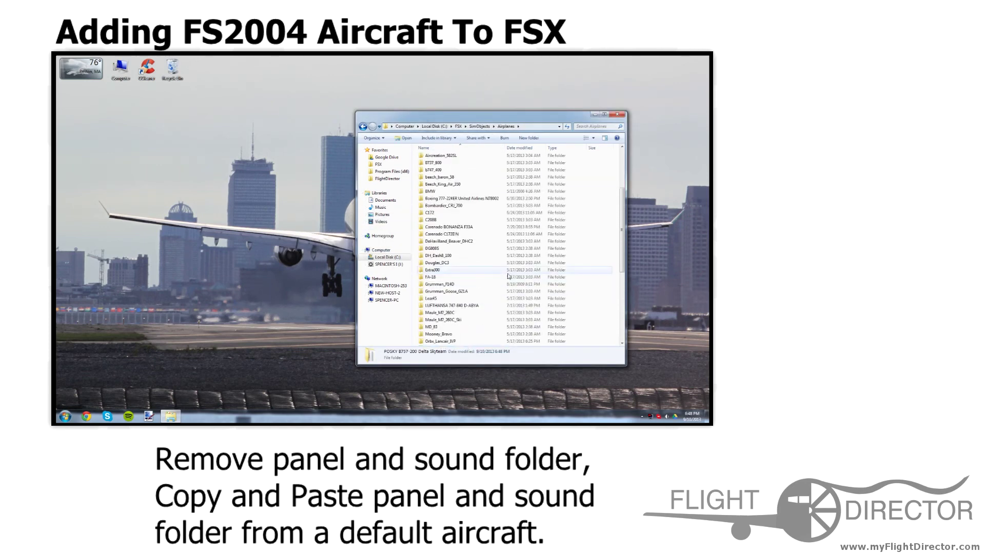
# Copy the panel and sound folders from the default B737_800, then return to Airplanes.
pyautogui.doubleClick(455, 205)
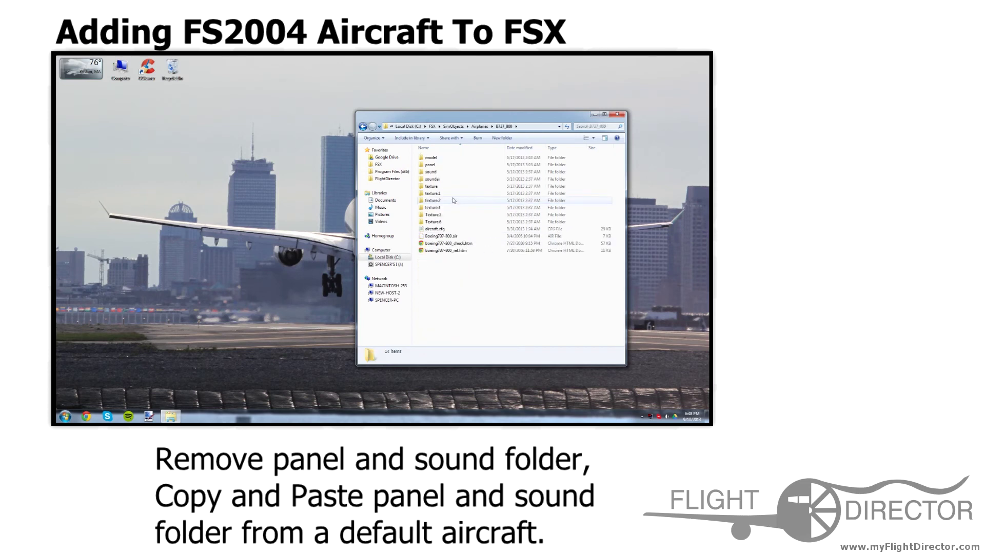
pyautogui.click(442, 166)
pyautogui.keyDown('ctrl'); pyautogui.click(459, 173); pyautogui.keyUp('ctrl')
pyautogui.rightClick(459, 173)
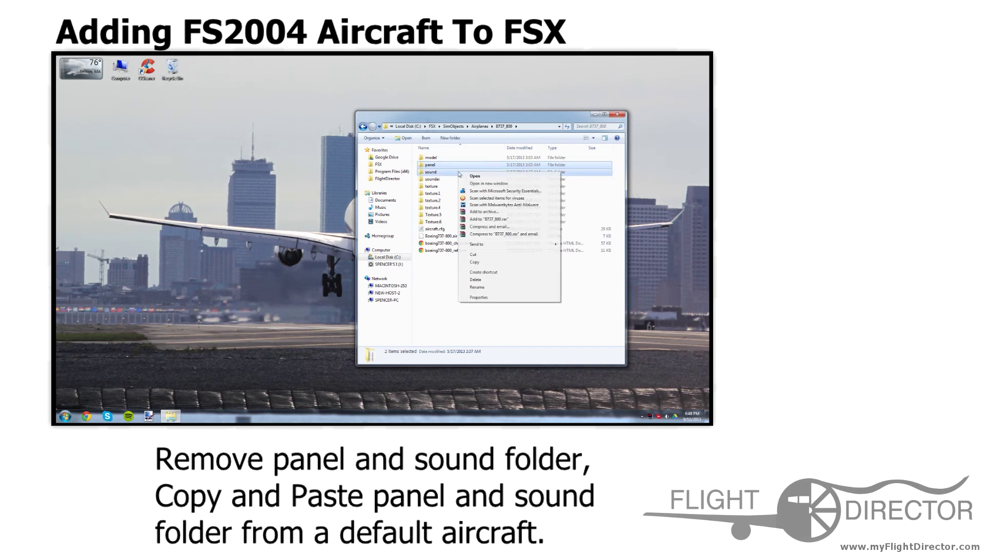
pyautogui.click(478, 270)
pyautogui.click(478, 126)
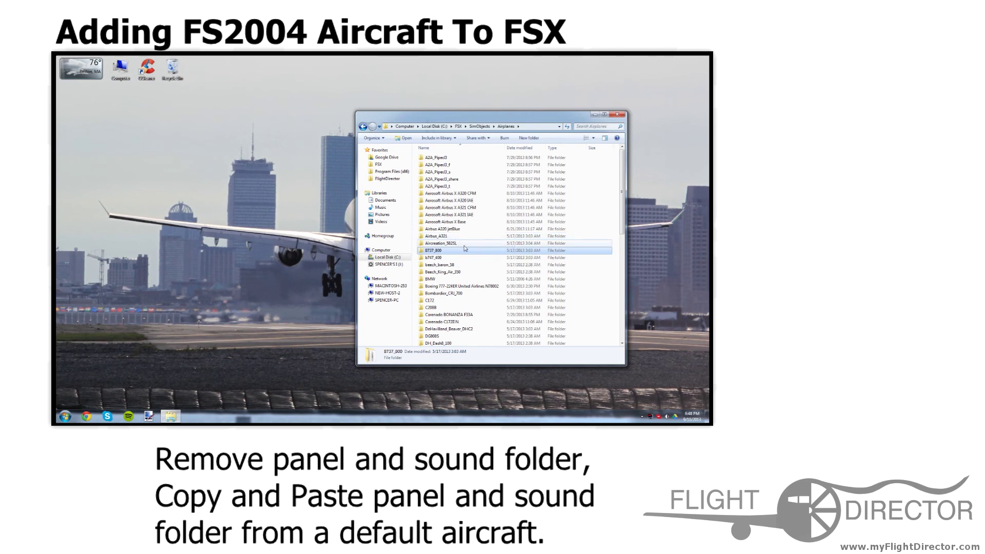
pyautogui.scroll(-12, 469, 231)
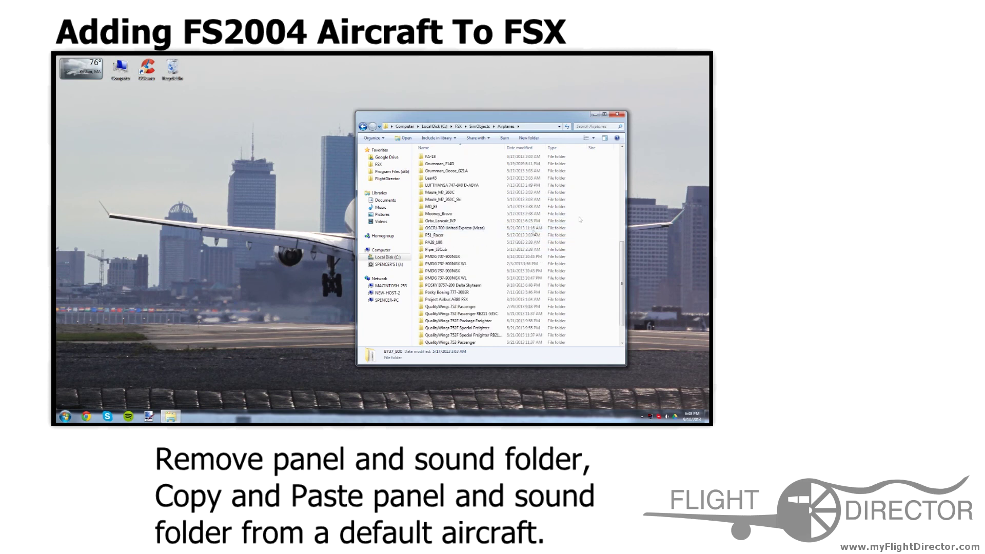
# Paste the copied B737_800 panel and sound folders into the POSKY B757-200 Delta Skyteam folder.
pyautogui.doubleClick(461, 285)
pyautogui.rightClick(442, 227)
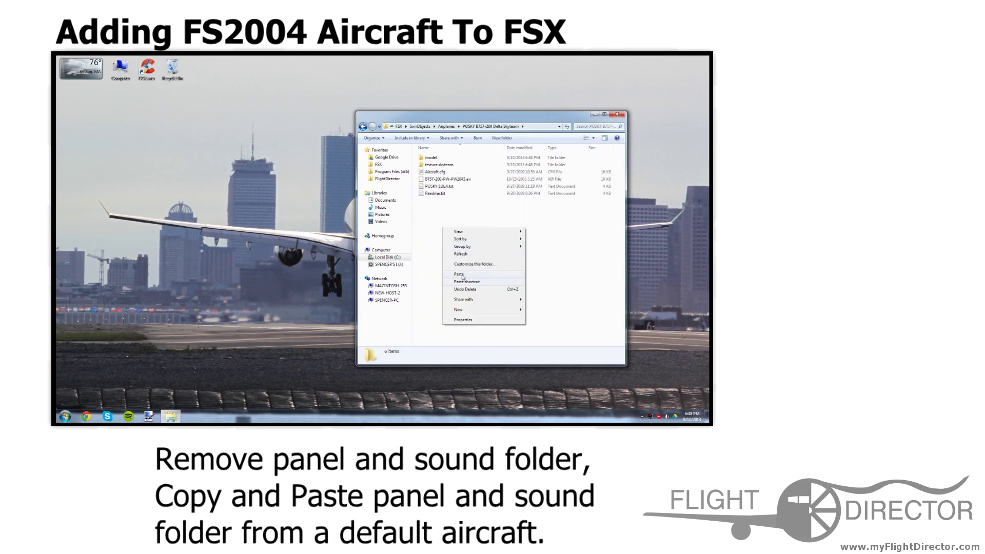
pyautogui.click(463, 277)
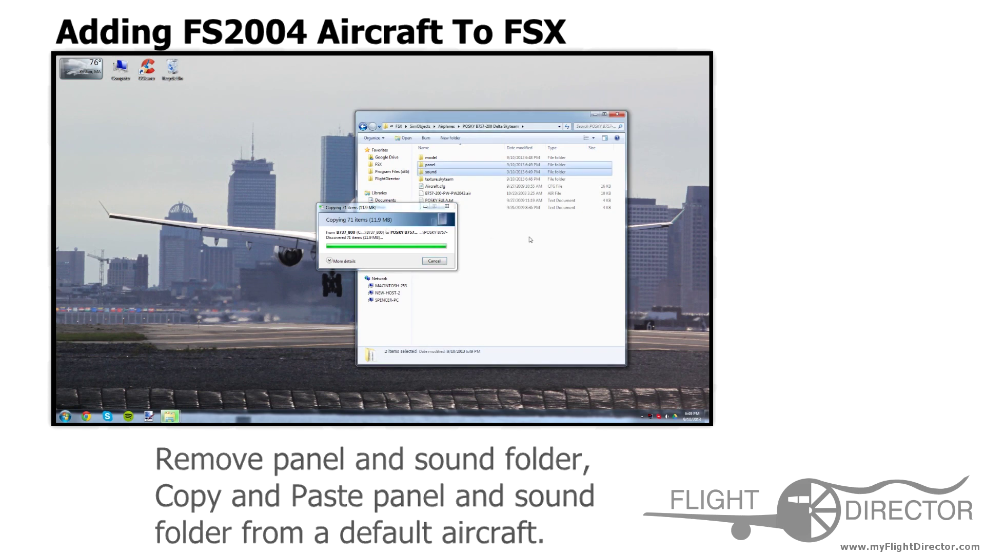
pyautogui.click(513, 223)
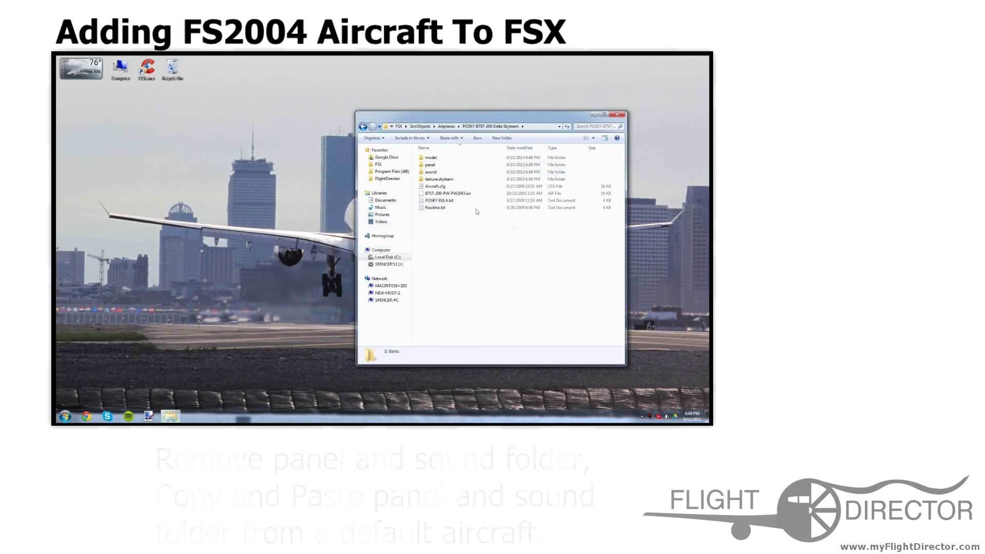